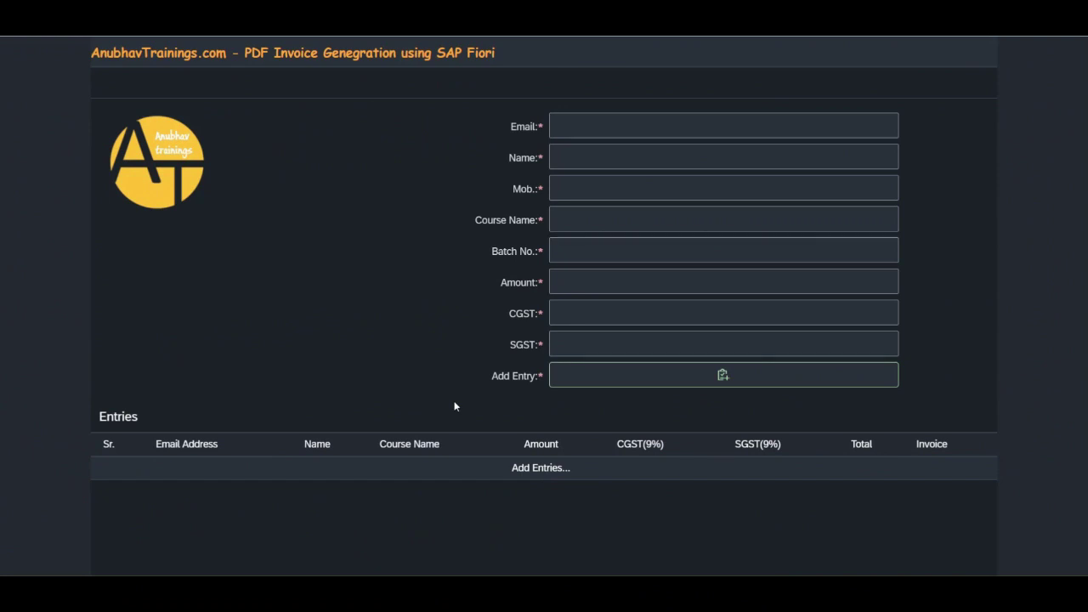
# Step: Enter the trainee's e-mail address, full name and mobile number
pyautogui.click(598, 126)
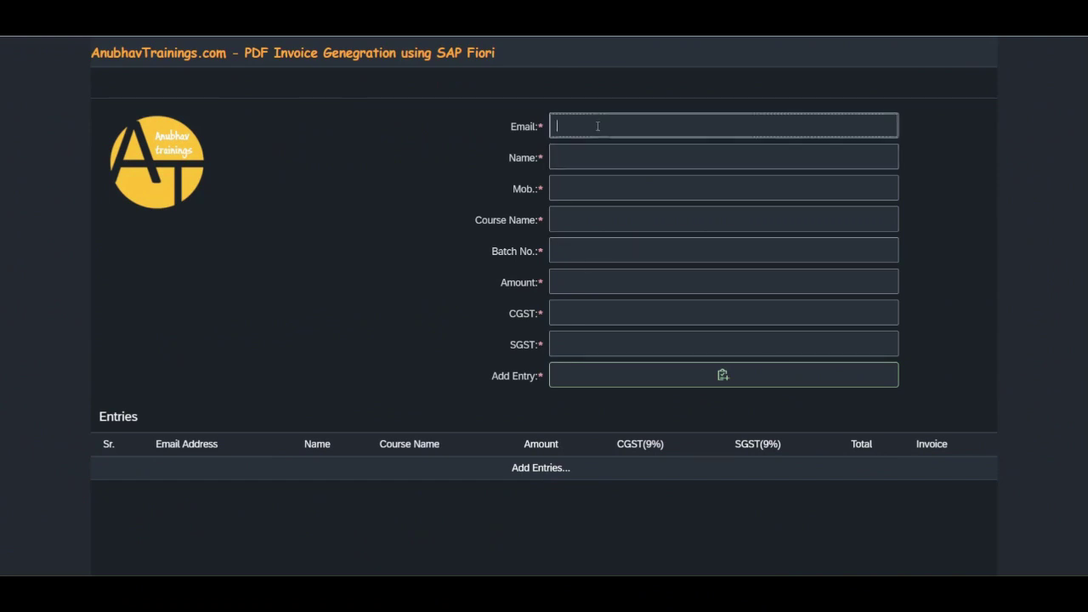
pyautogui.press('Tab')
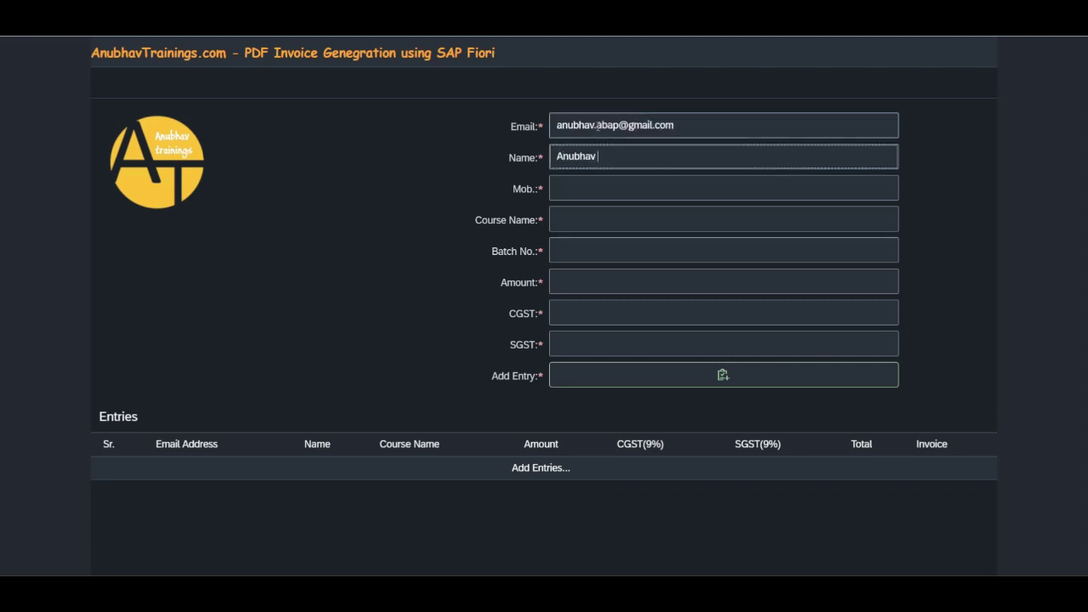
pyautogui.press('Tab')
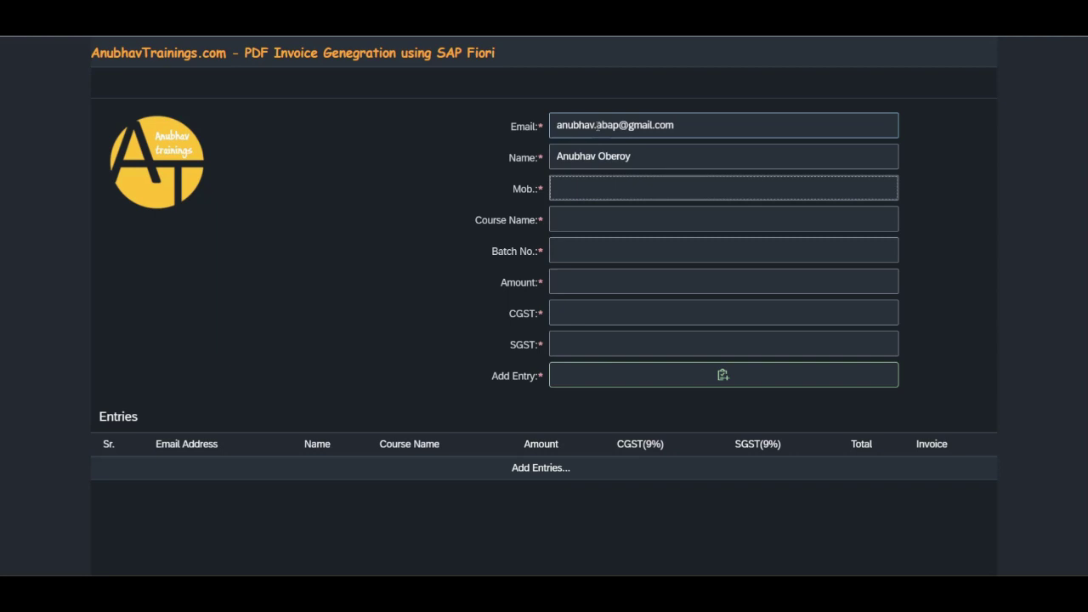
# Step: Add course 'UI5 and Fiori Training', batch B01, amount 25000 with 9% CGST and SGST as an entry
pyautogui.press('Tab')
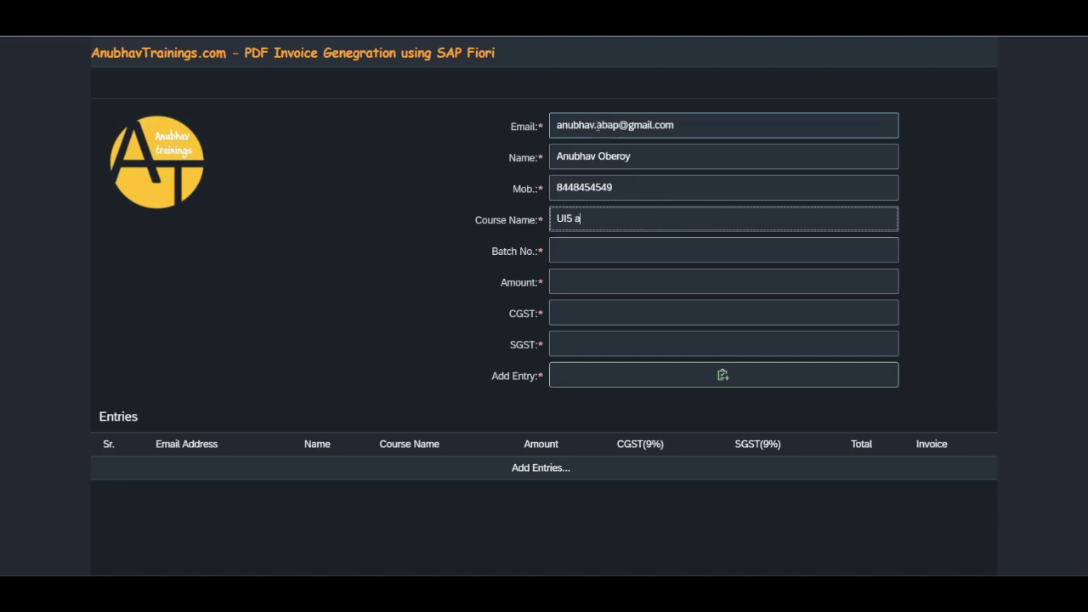
pyautogui.write('UI5 and Fiori Training')
pyautogui.press('Tab')
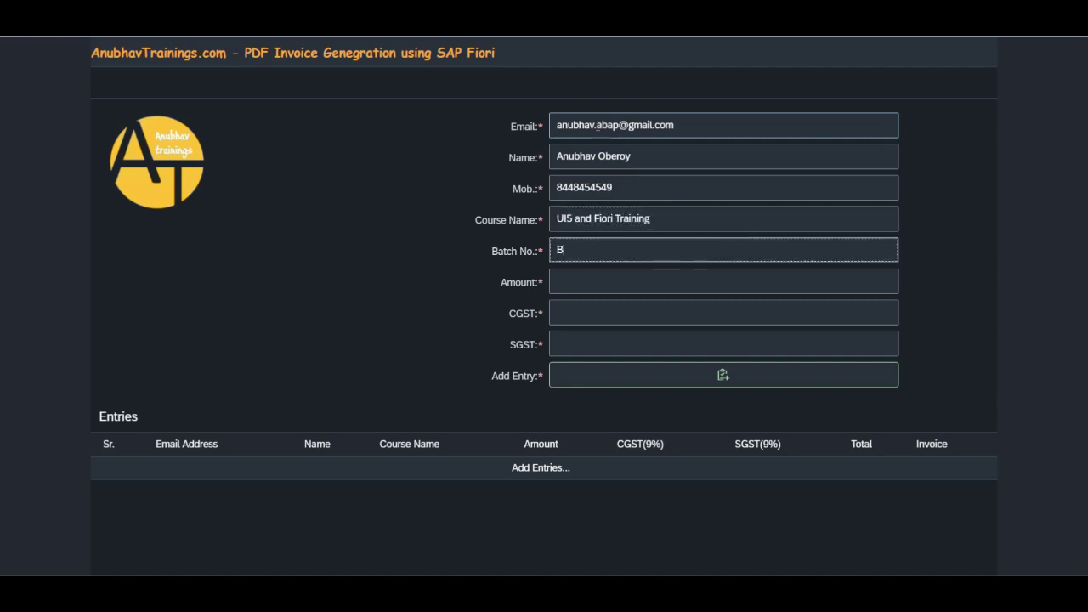
pyautogui.press('Tab')
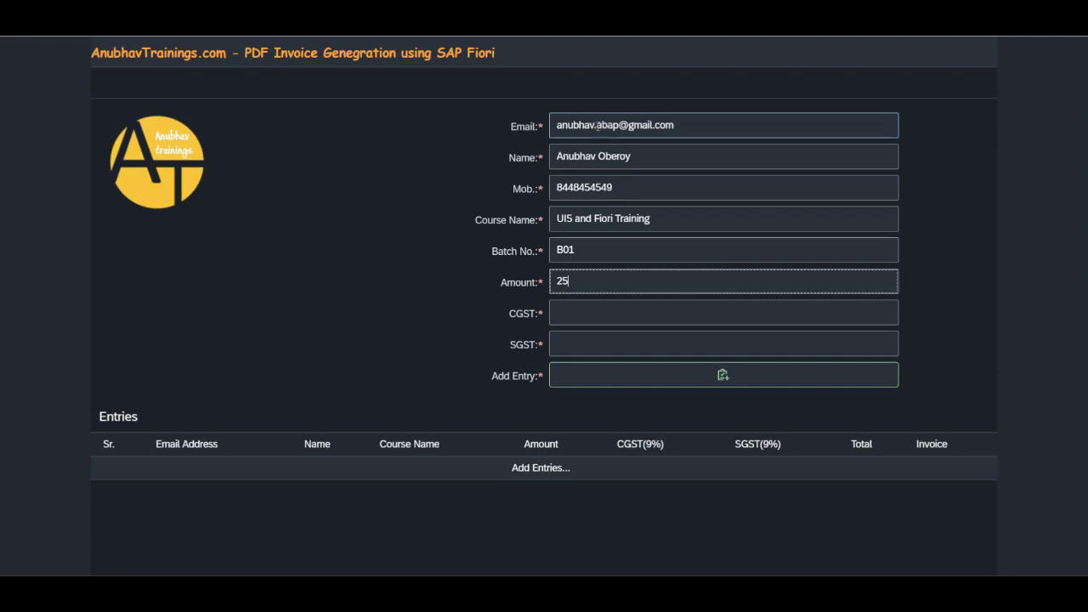
pyautogui.press('Tab')
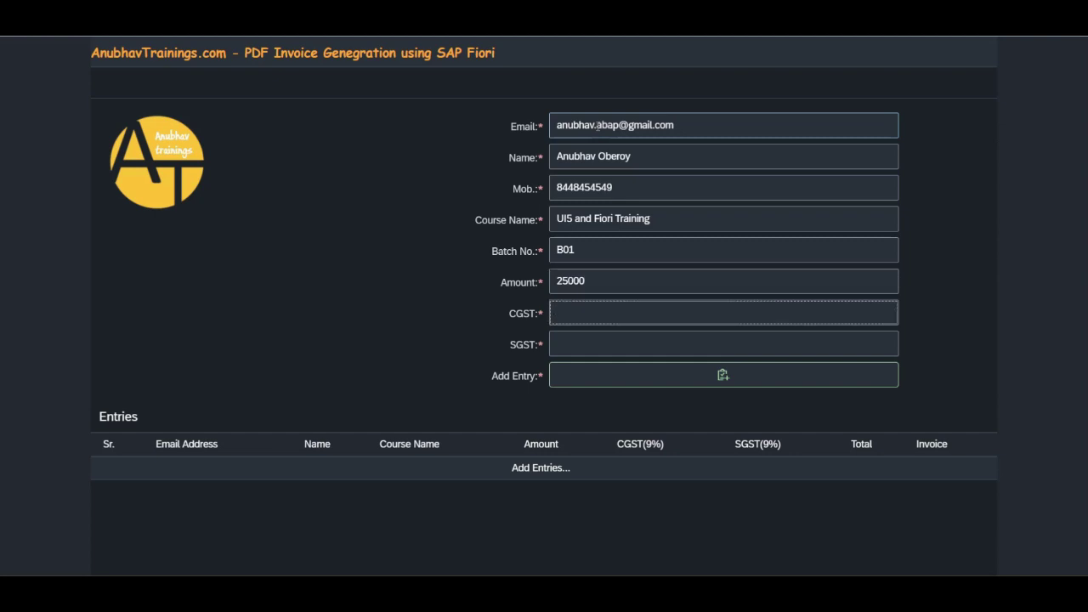
pyautogui.press('Tab')
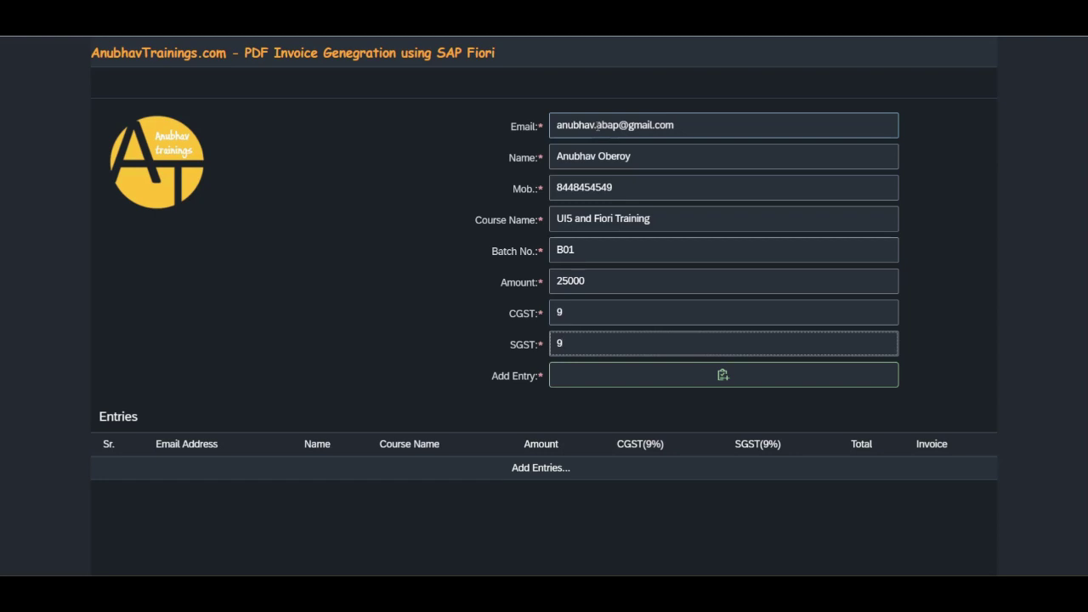
pyautogui.click(669, 390)
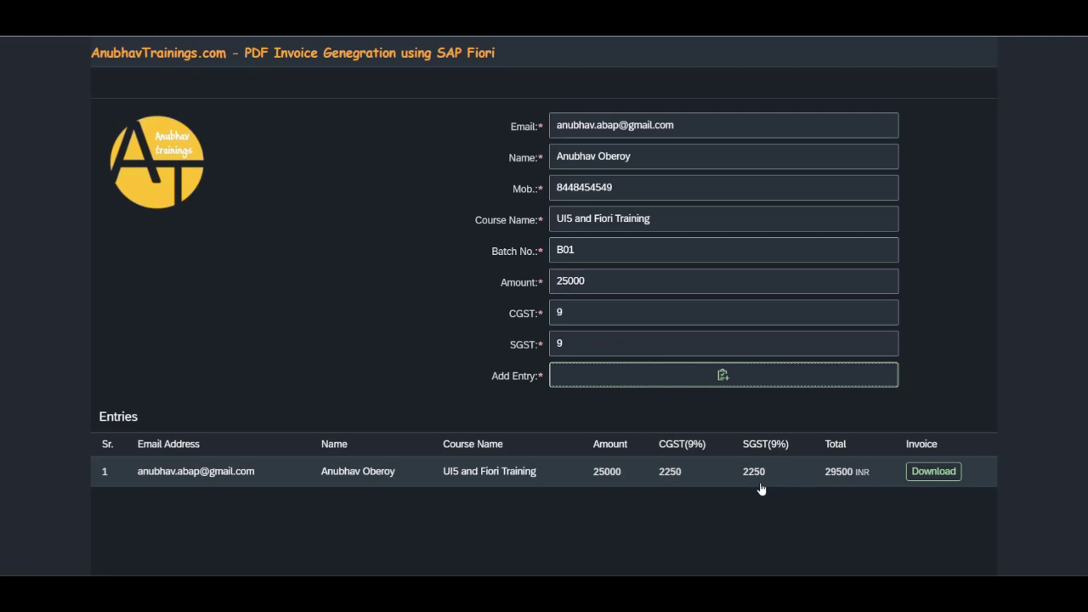
# Step: Download the first entry's invoice and highlight its number INV-1 in Acrobat
pyautogui.click(933, 472)
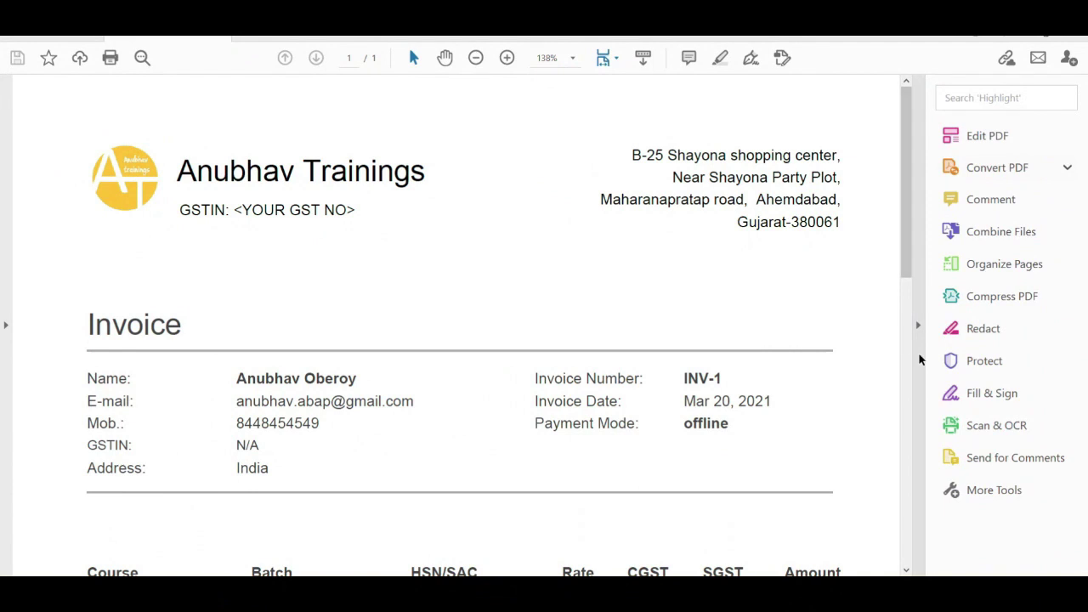
pyautogui.click(915, 357)
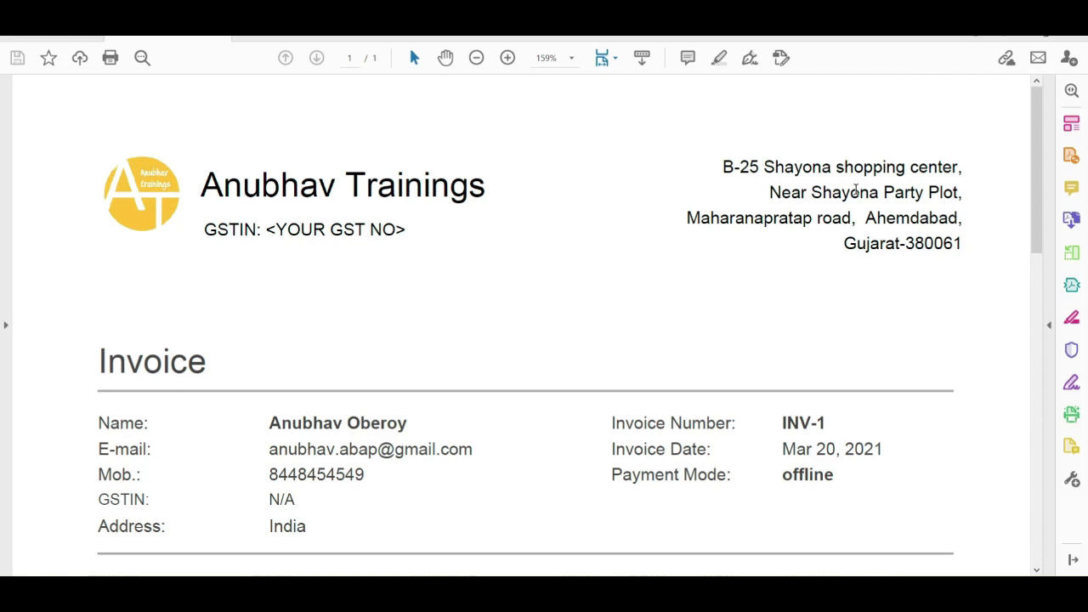
pyautogui.scroll(-3, 845, 213)
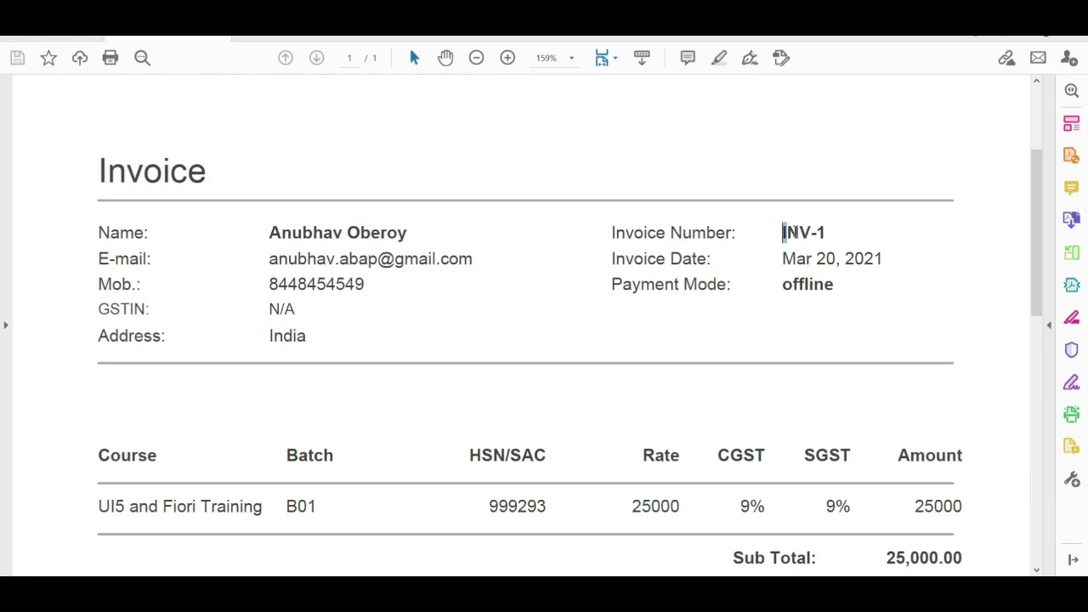
pyautogui.moveTo(781, 232); pyautogui.dragTo(827, 233)
pyautogui.press('Right')
# Step: Scroll through INV-1 to check the course line, 29,500 total and signature
pyautogui.scroll(-2, 813, 336)
pyautogui.scroll(-2, 813, 336)
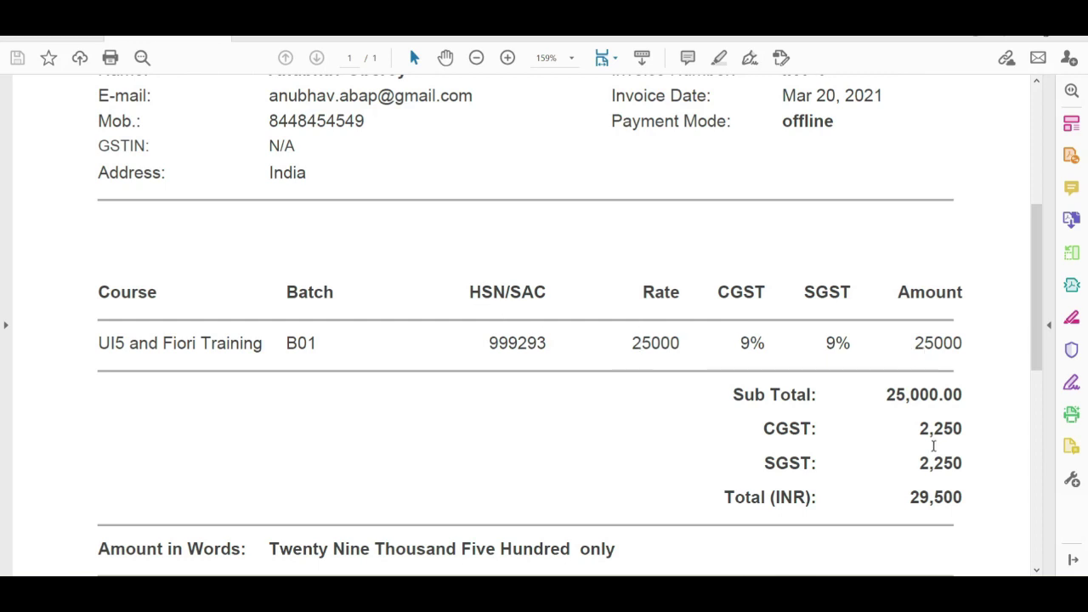
pyautogui.scroll(-2, 903, 468)
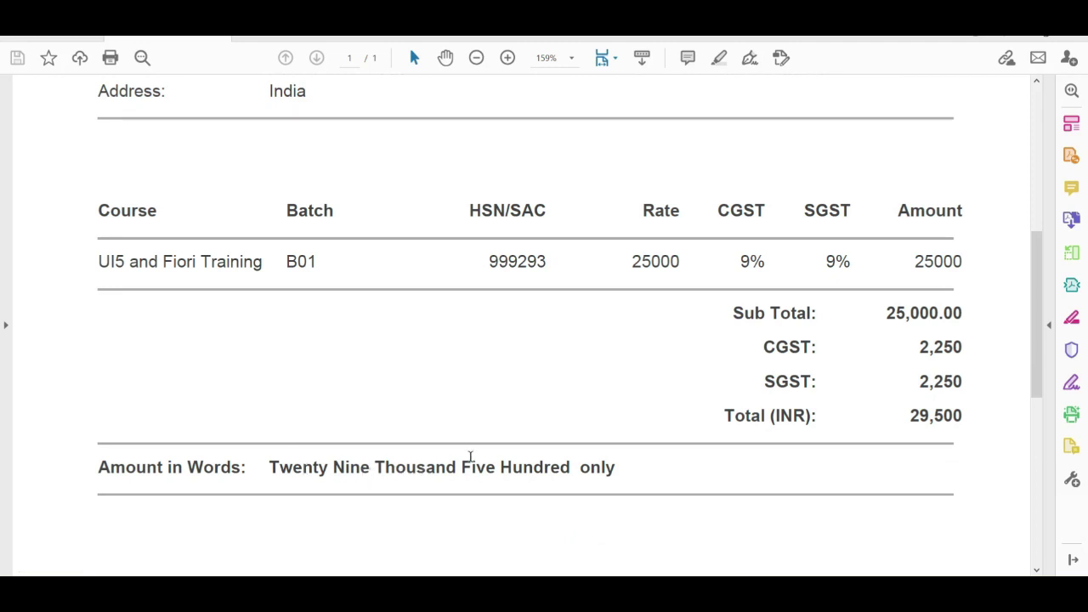
pyautogui.scroll(-5, 471, 458)
pyautogui.scroll(-5, 476, 456)
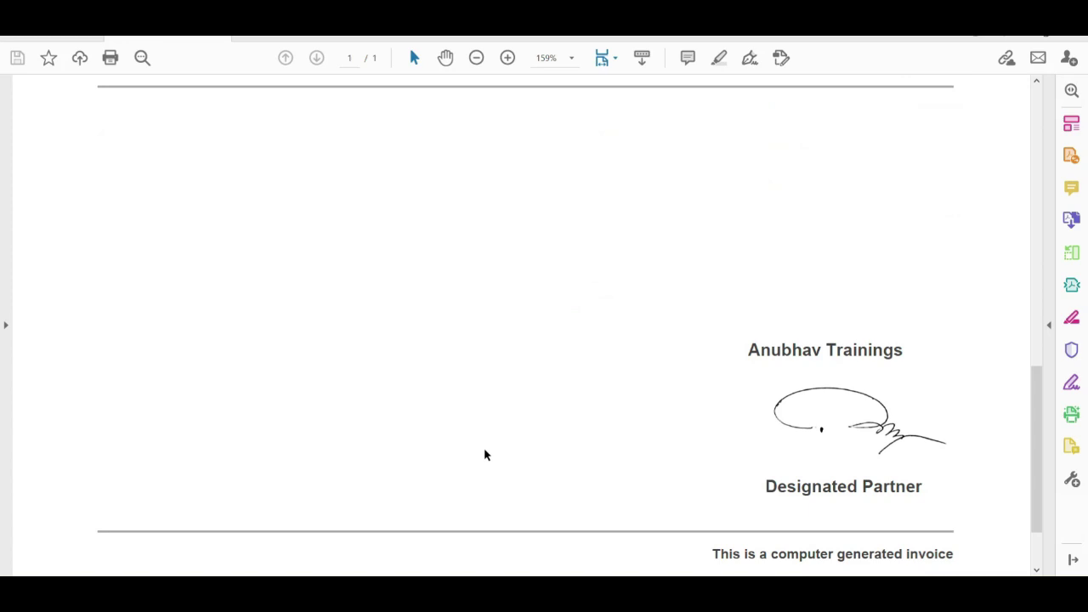
pyautogui.scroll(12, 496, 439)
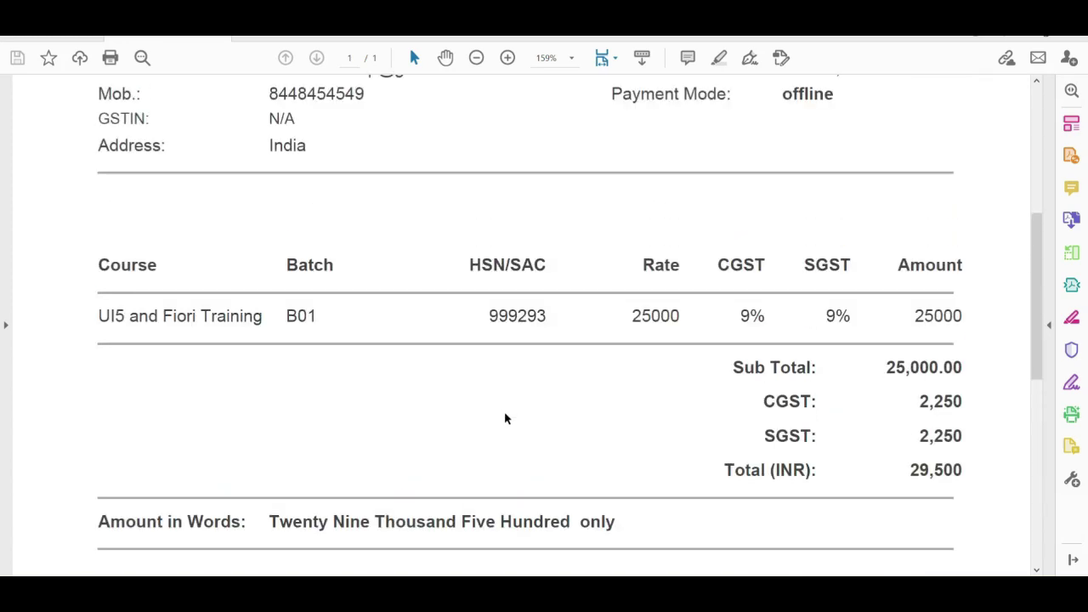
pyautogui.scroll(3, 504, 419)
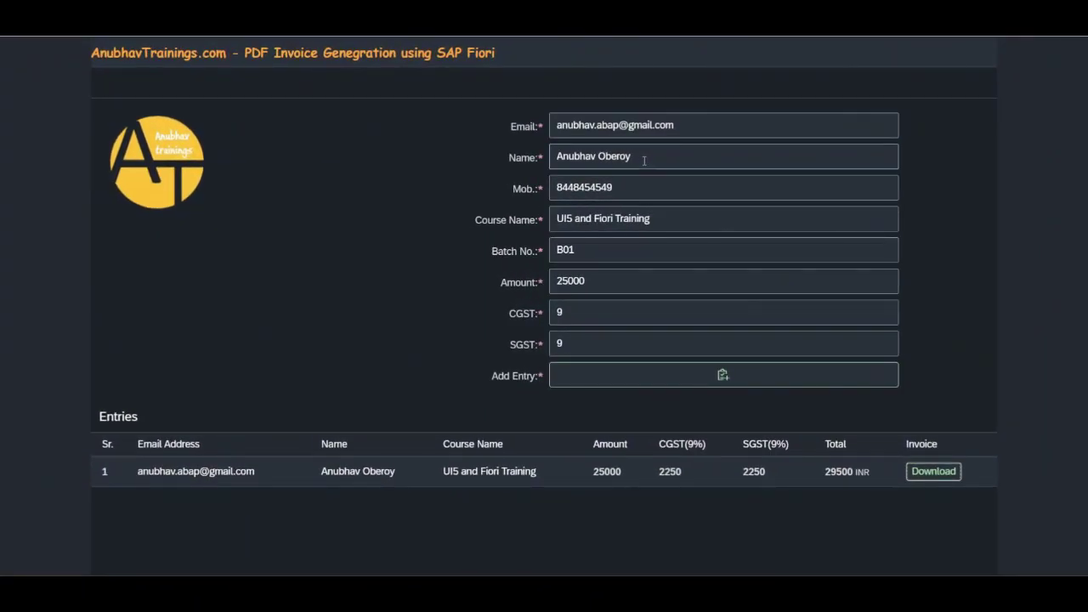
# Step: Replace the course name with 'ABAP on HANA Training' and the batch with BATCHAOH1
pyautogui.moveTo(663, 219); pyautogui.dragTo(548, 221)
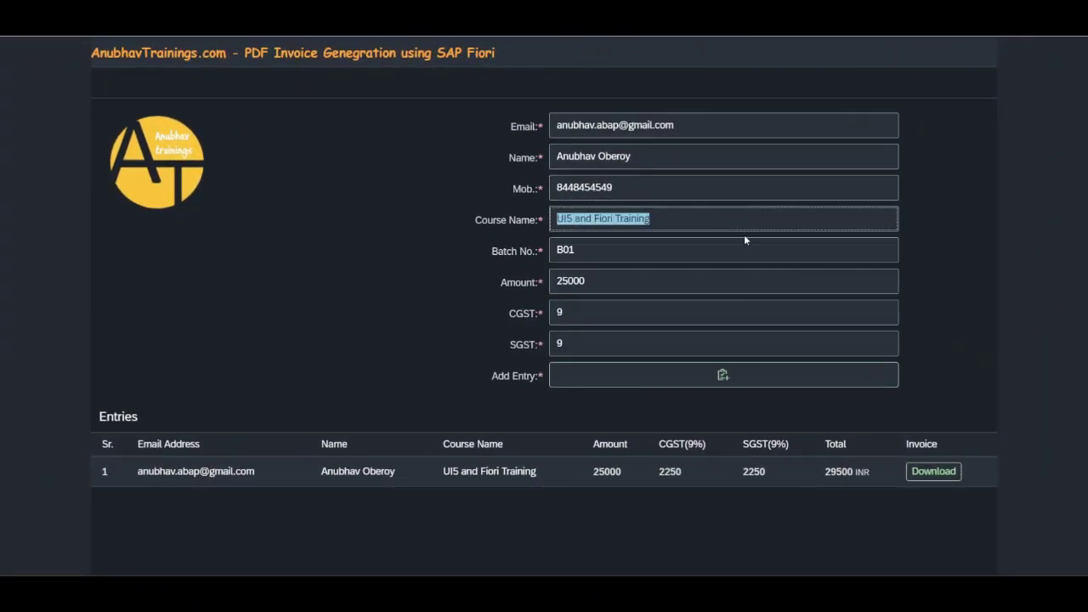
pyautogui.write('ABAP on HANA TRain')
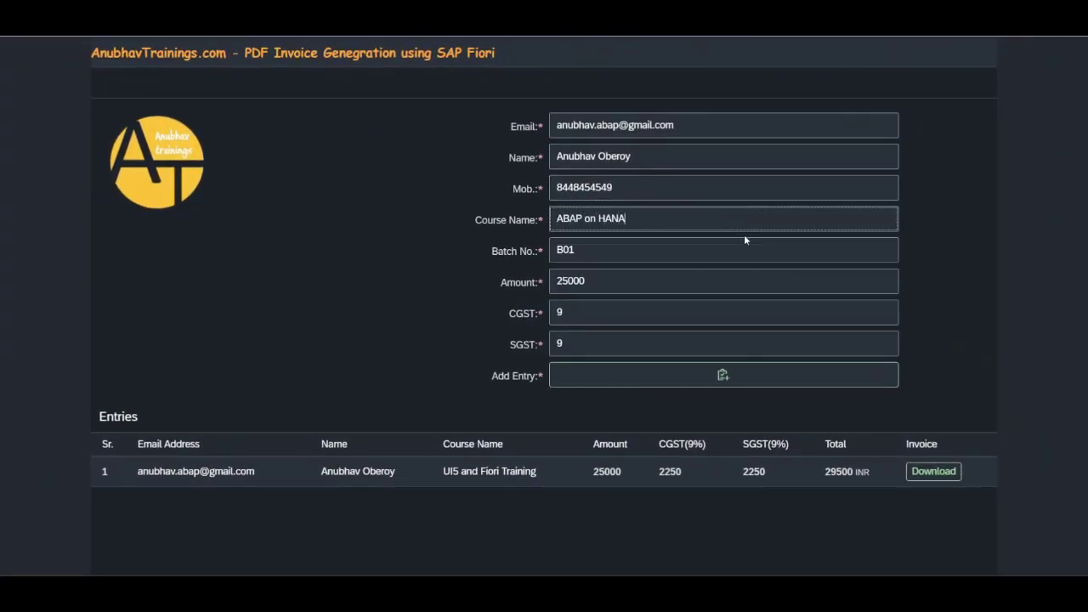
pyautogui.press('BackSpace')
pyautogui.press('BackSpace')
pyautogui.press('BackSpace')
pyautogui.press('BackSpace')
pyautogui.write('raining')
pyautogui.press('Tab')
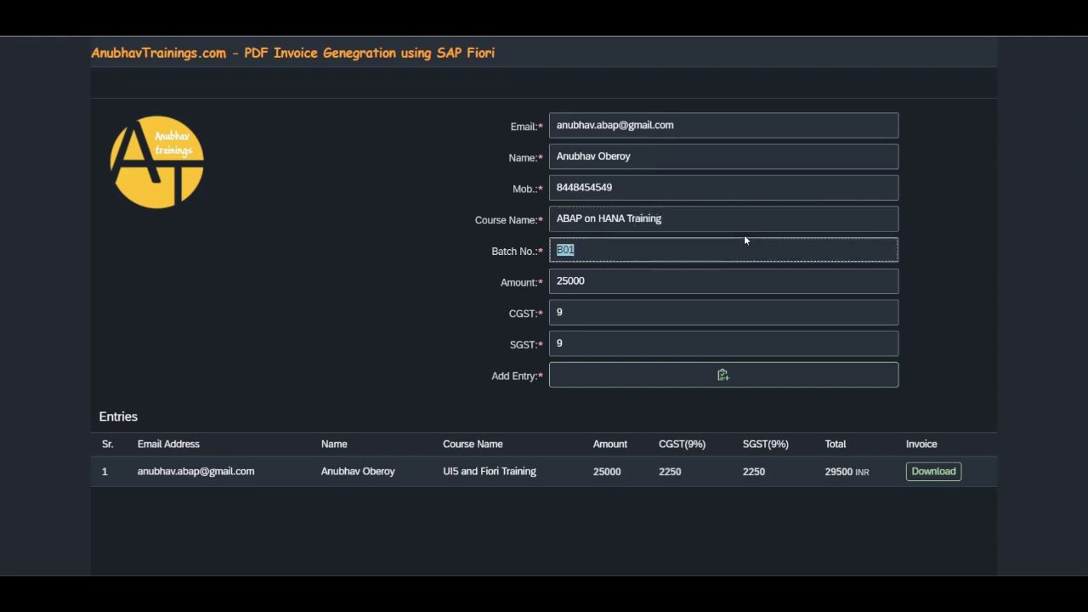
pyautogui.write('BATCHAOH1')
# Step: Change the amount to 35000 with 0% CGST and 18% SGST, and add the second entry
pyautogui.click(612, 284)
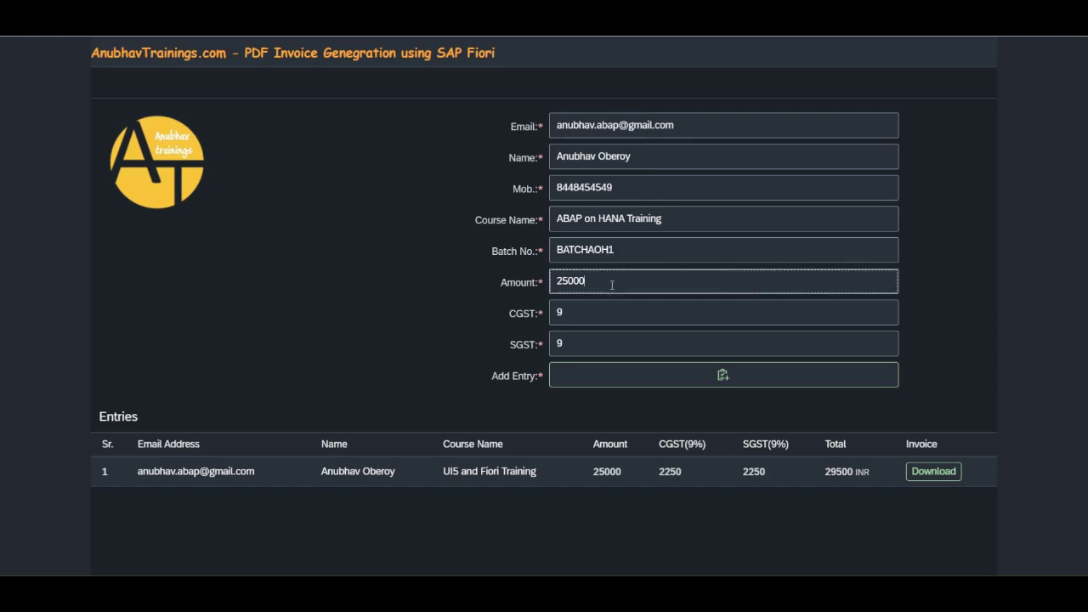
pyautogui.moveTo(612, 285); pyautogui.dragTo(541, 282)
pyautogui.write('35000')
pyautogui.press('Tab')
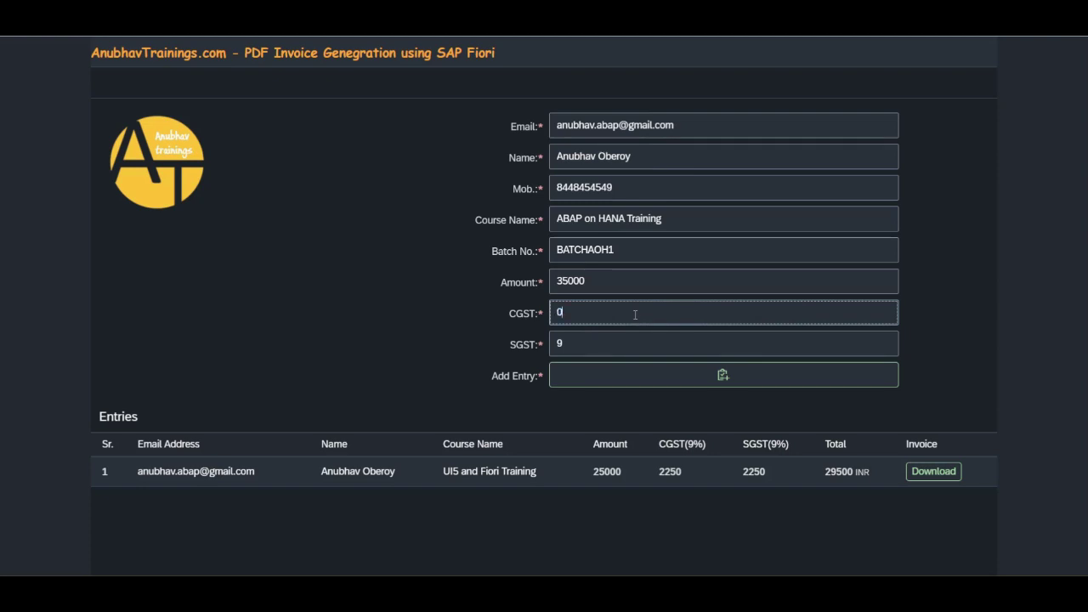
pyautogui.press('Tab')
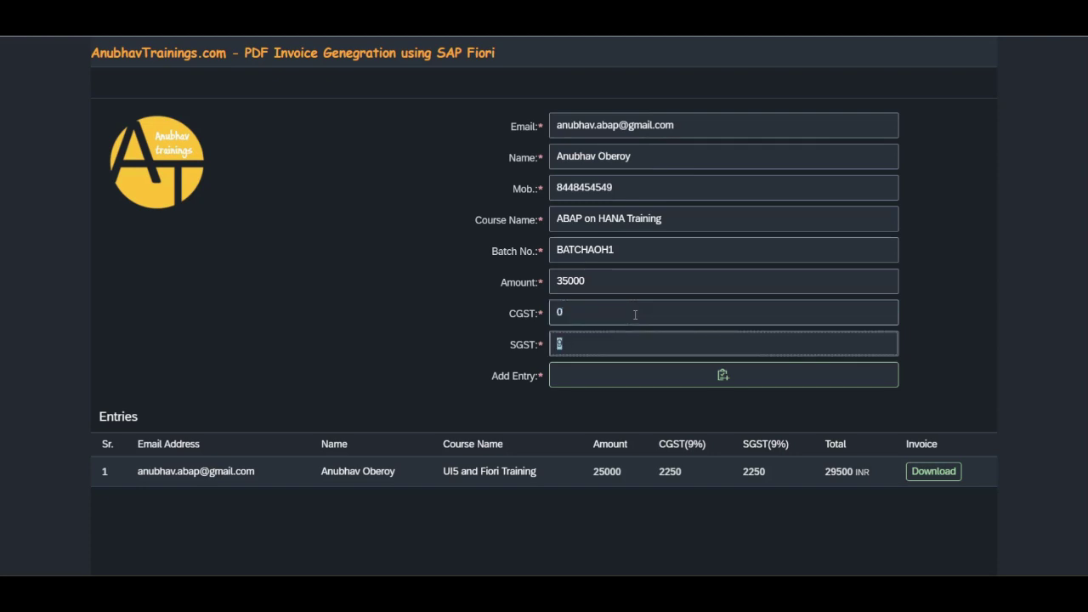
pyautogui.click(691, 384)
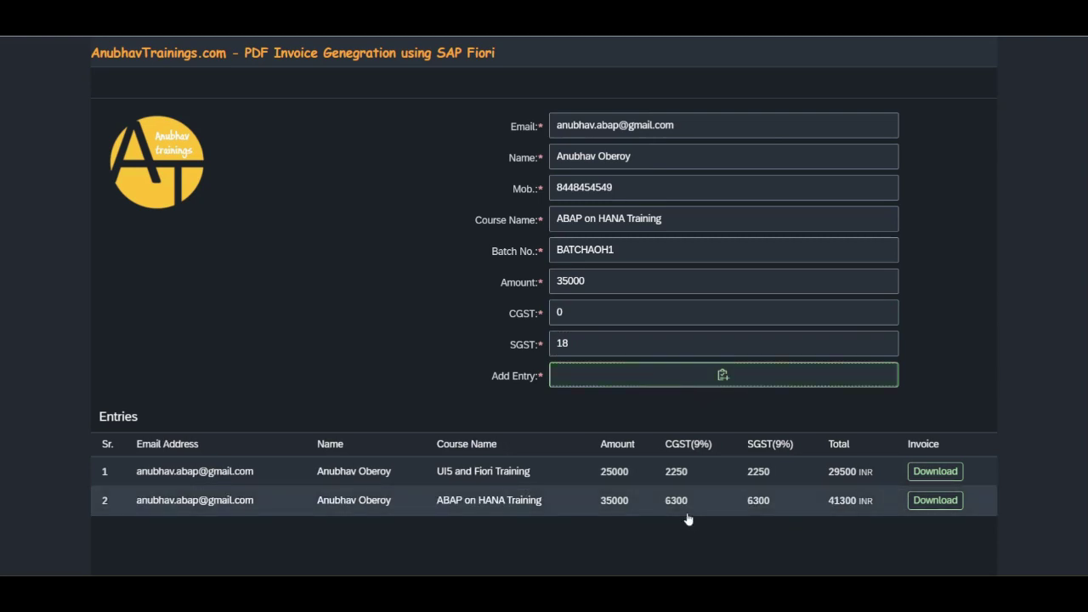
# Step: Download invoice INV-2 for the second entry and review it in Acrobat
pyautogui.click(935, 504)
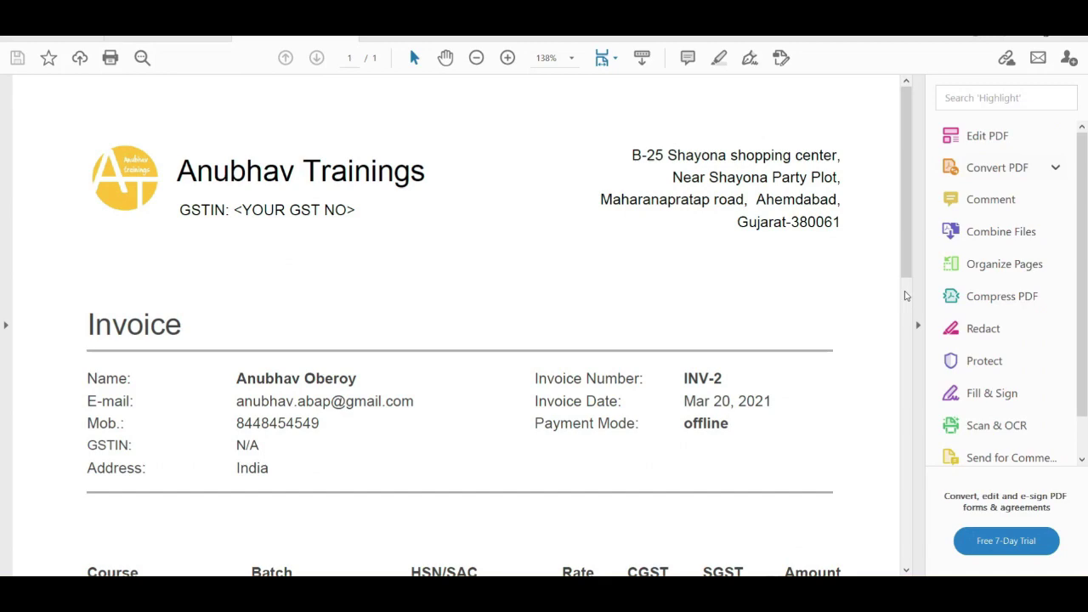
pyautogui.click(916, 308)
pyautogui.scroll(-2, 771, 338)
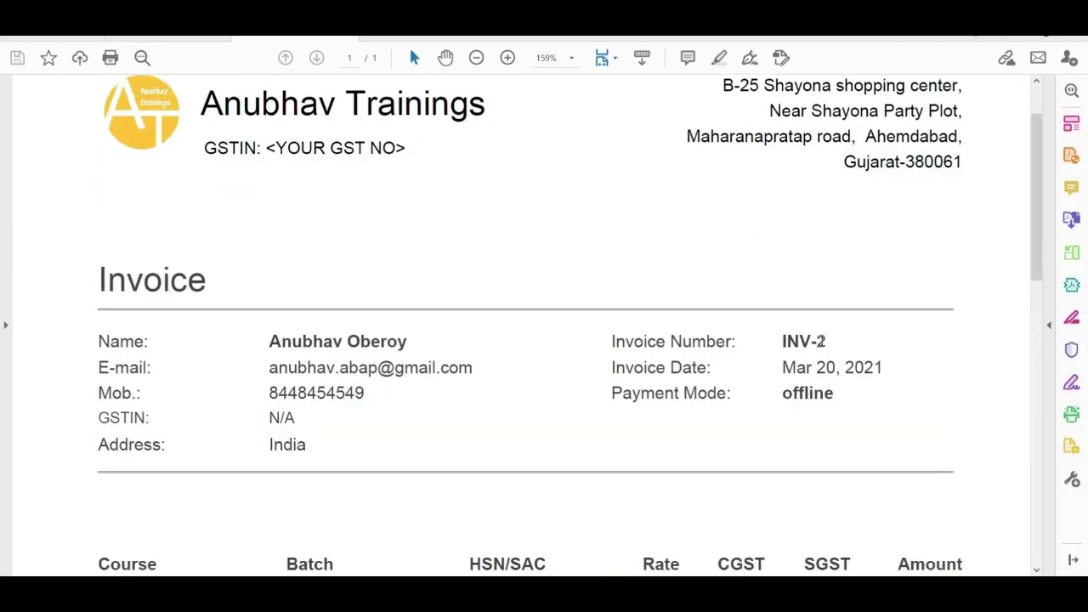
pyautogui.moveTo(828, 341); pyautogui.dragTo(813, 342)
pyautogui.click(850, 387)
pyautogui.scroll(-1, 852, 391)
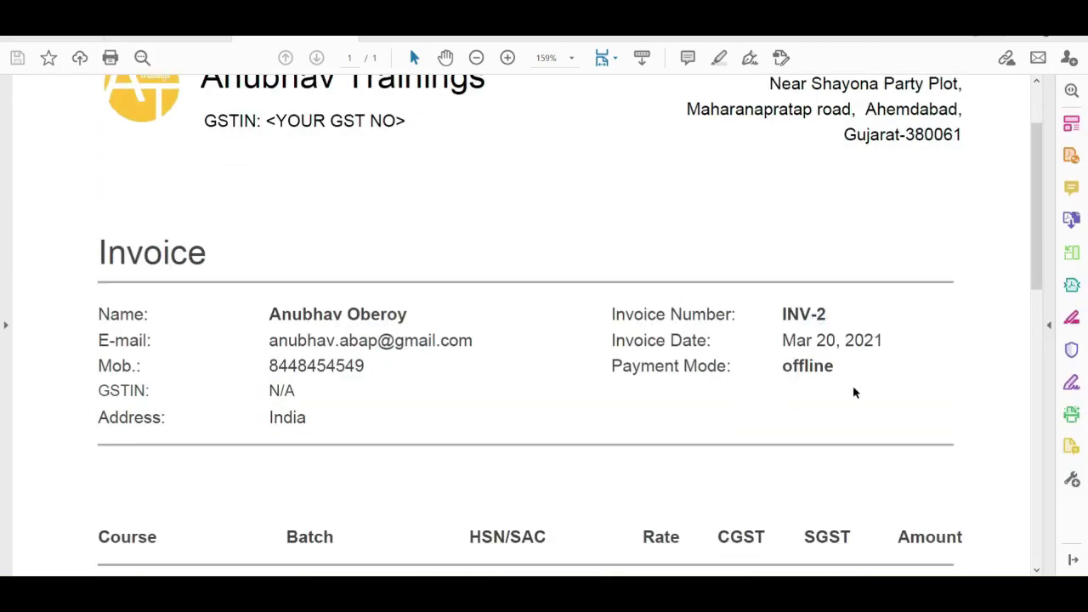
pyautogui.scroll(3, 784, 377)
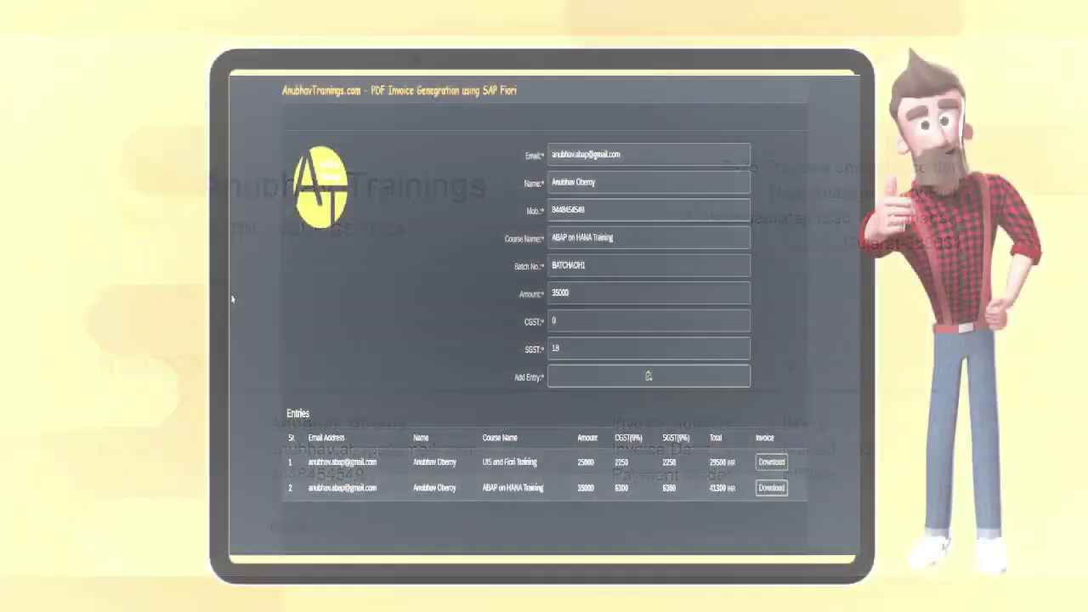